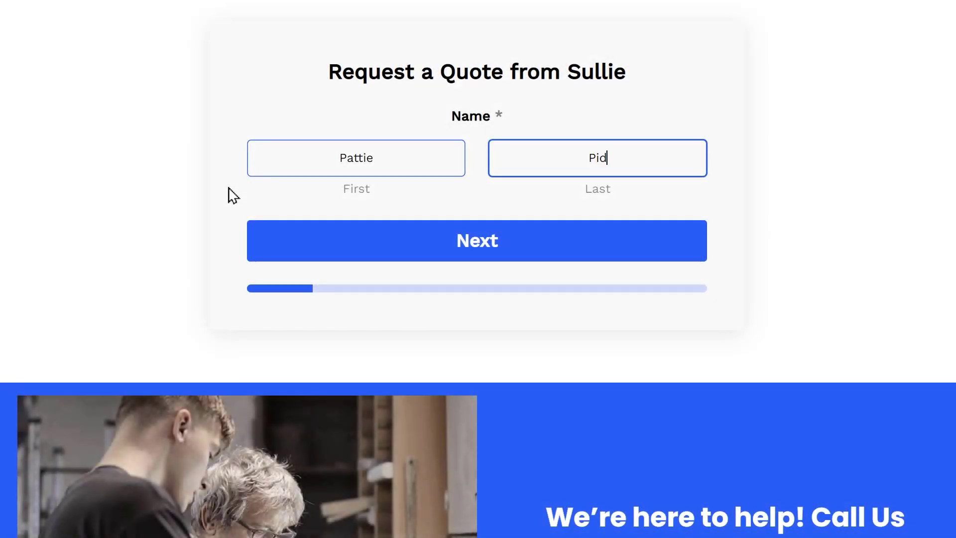
- Answer the demo form's name, business ('WP Mail SMTP') and email steps, reaching the Phone step
type("geon")
key("Return")
left_click(257, 79)
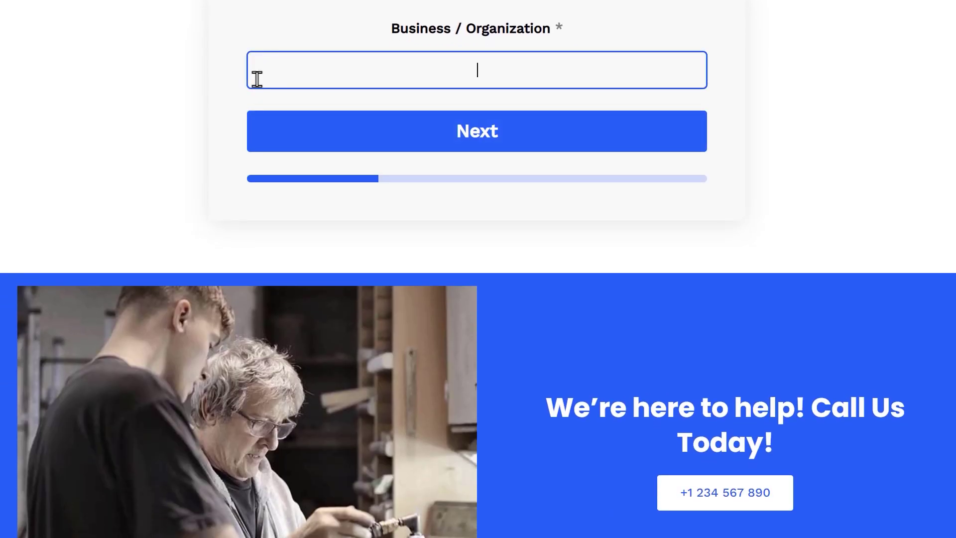
type("WP Mail SMTP")
key("Return")
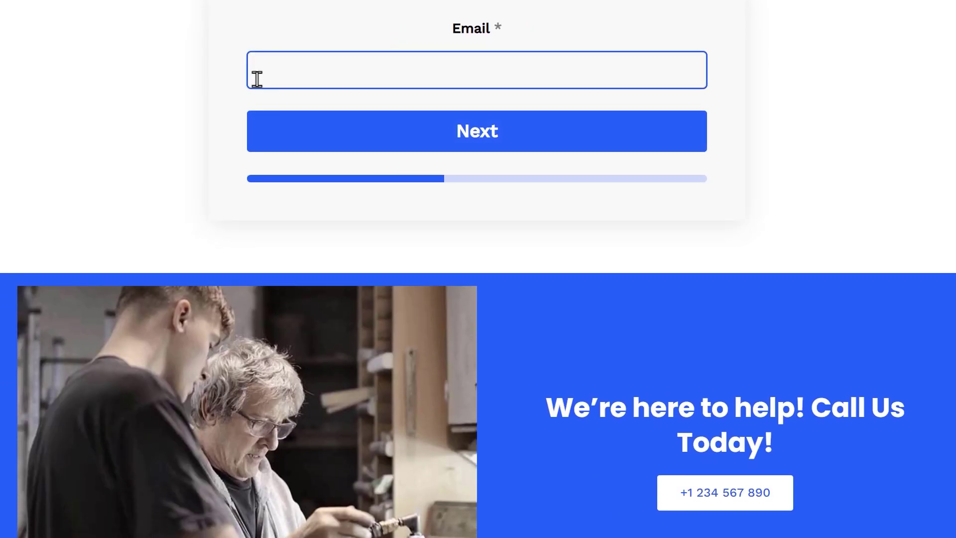
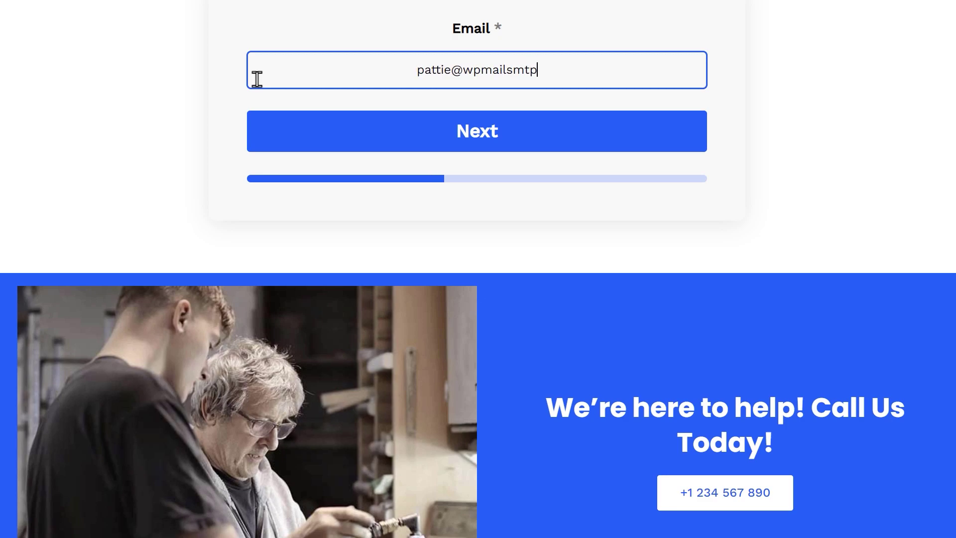
key("Return")
left_click(305, 76)
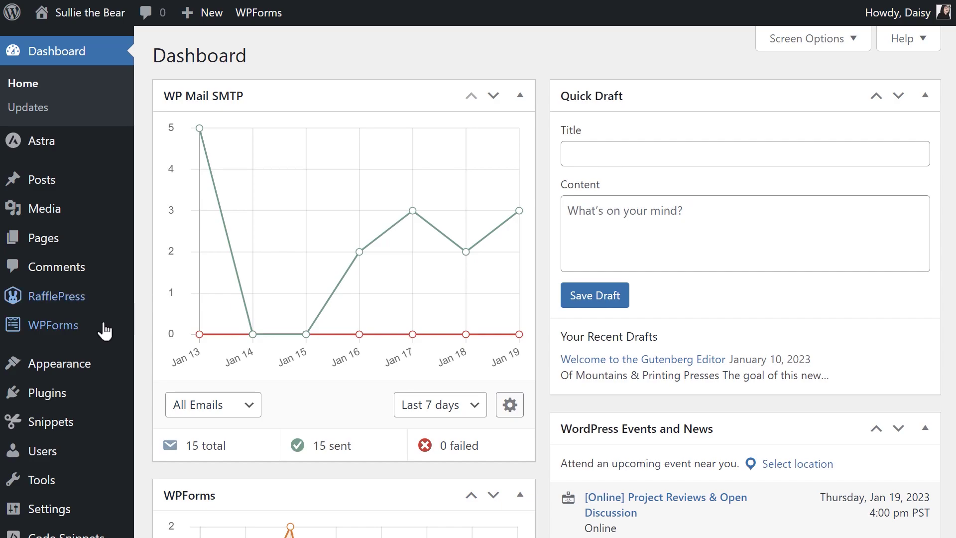
- Install the Lead Forms addon from the WPForms Addons page
mouse_move(97, 329)
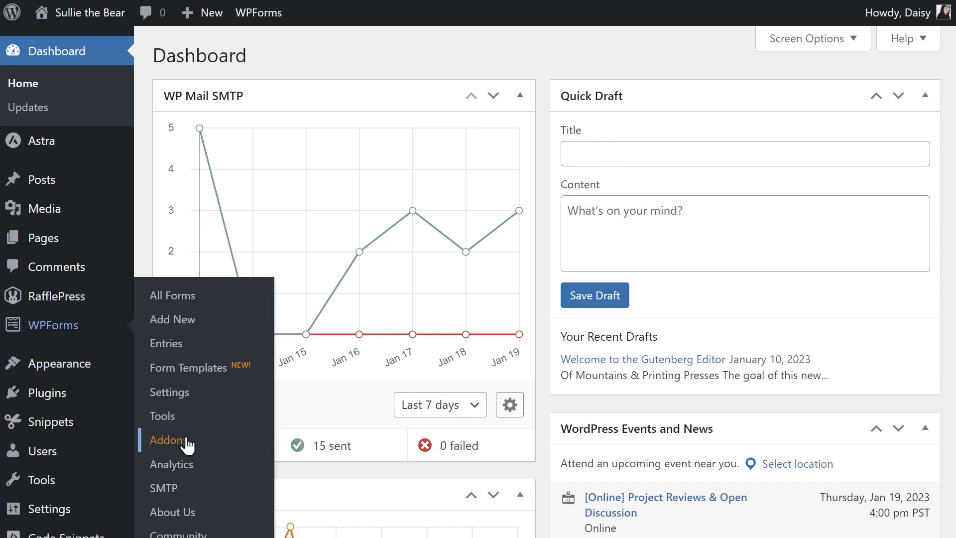
left_click(169, 440)
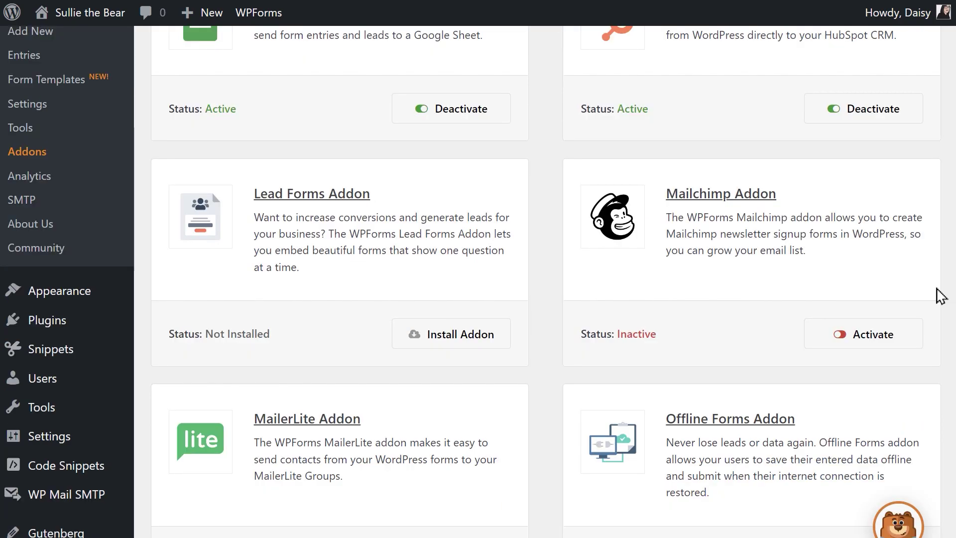
left_click(504, 343)
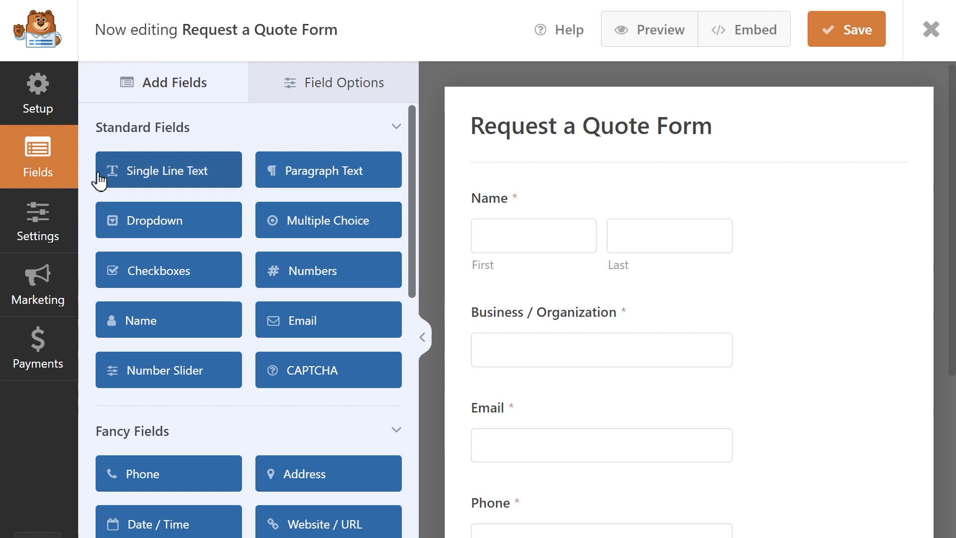
- Enable Lead Form Mode in the form's Lead Forms settings and confirm the conversion
left_click(65, 229)
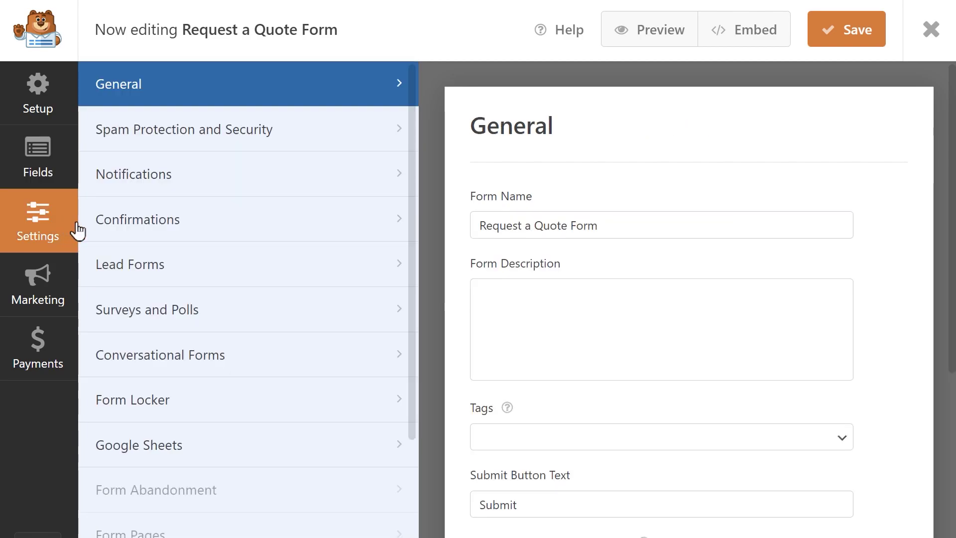
left_click(257, 278)
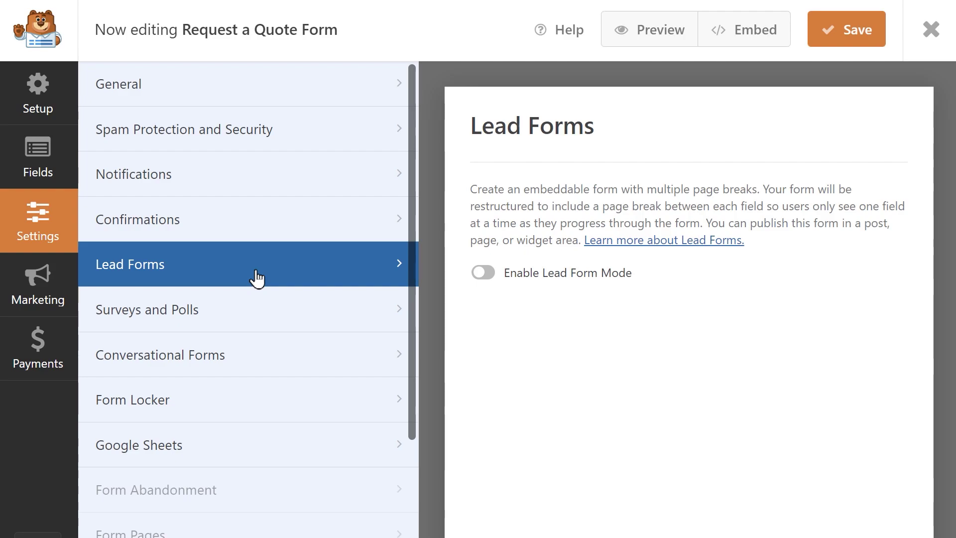
left_click(479, 273)
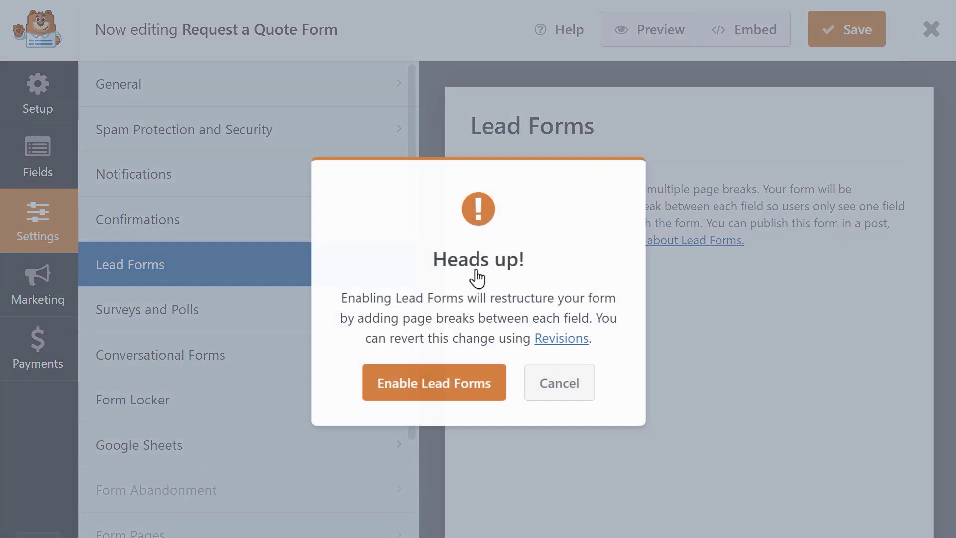
left_click(492, 371)
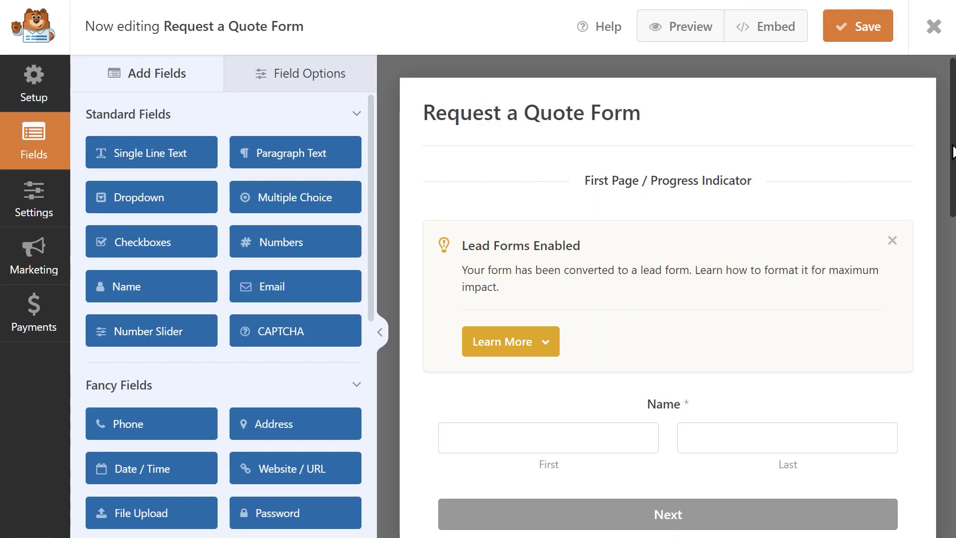
- Review the split fields, keeping the Next button after Name, and return to Lead Forms settings
left_click_drag(952, 178, 952, 233)
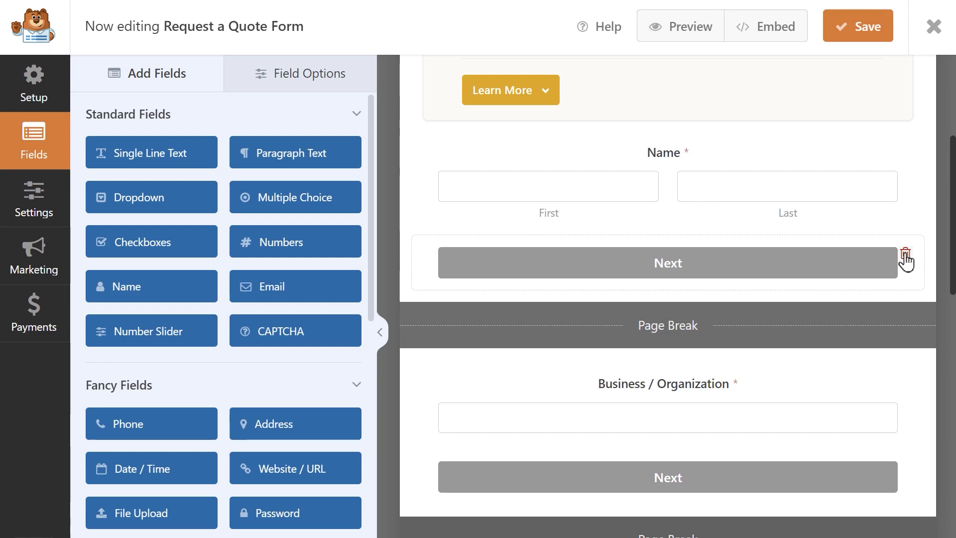
left_click(905, 257)
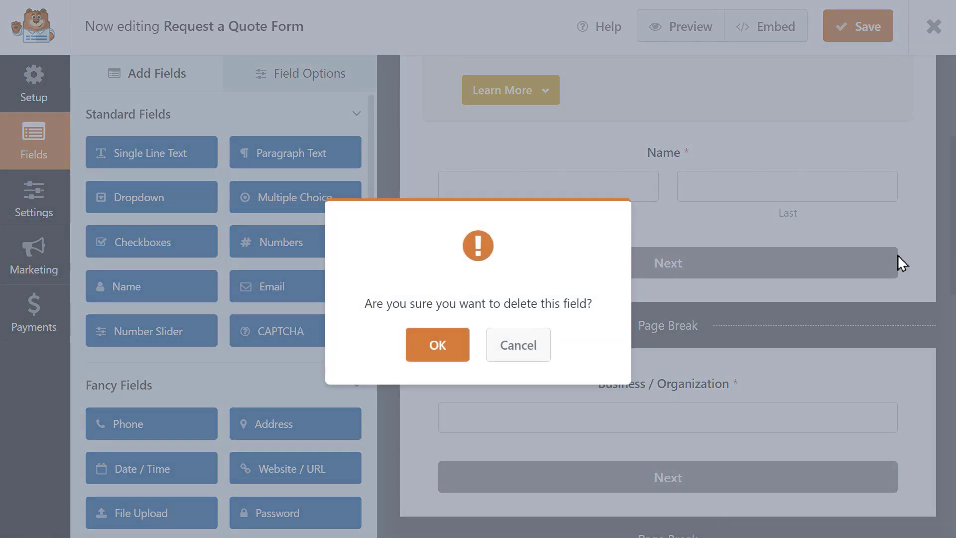
left_click(526, 343)
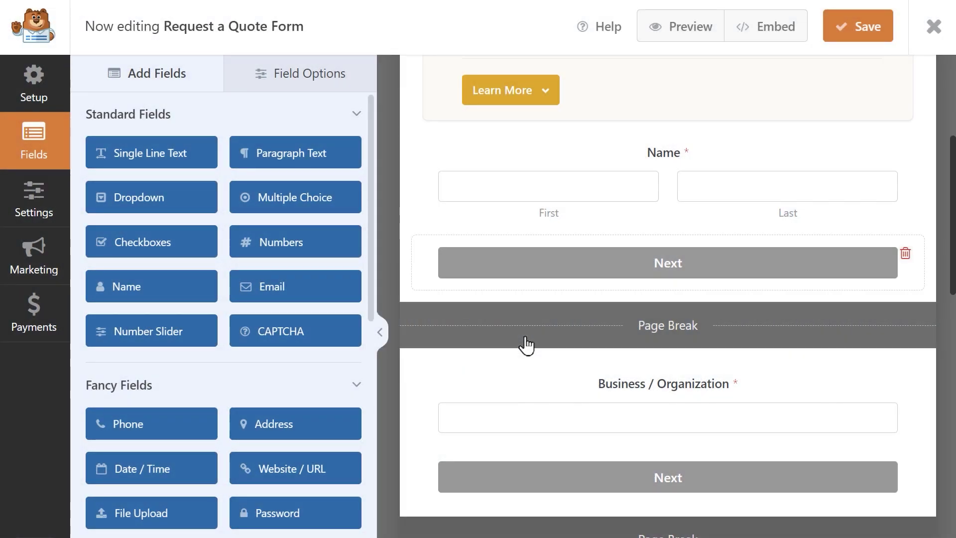
left_click(51, 211)
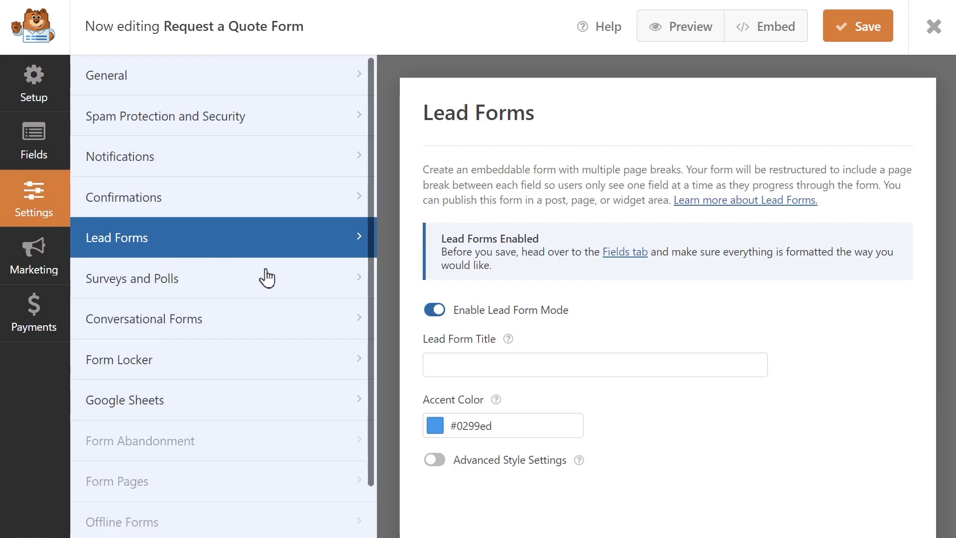
- Set the lead form title to 'Request a Quote from Sullie' and try a different accent colour
left_click(476, 359)
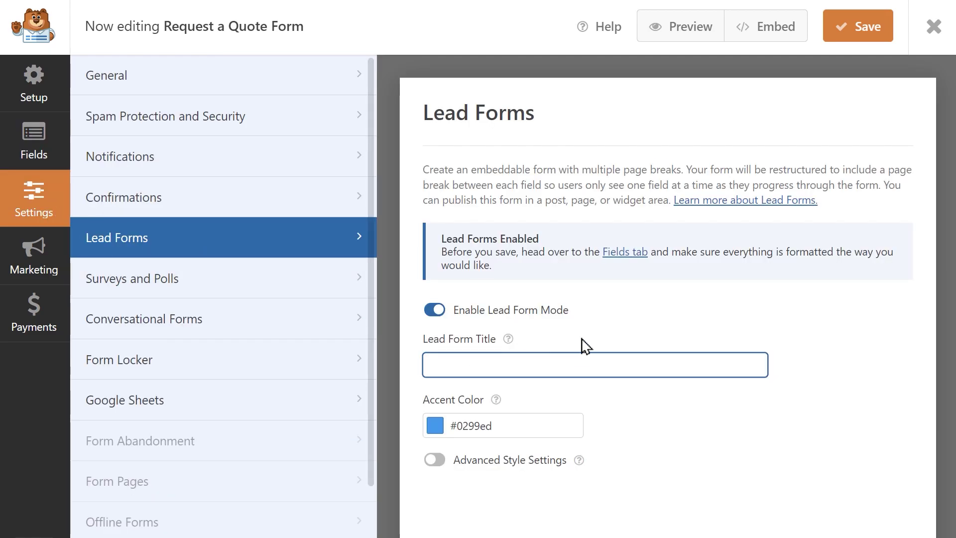
type("Request a Quote from Sullie")
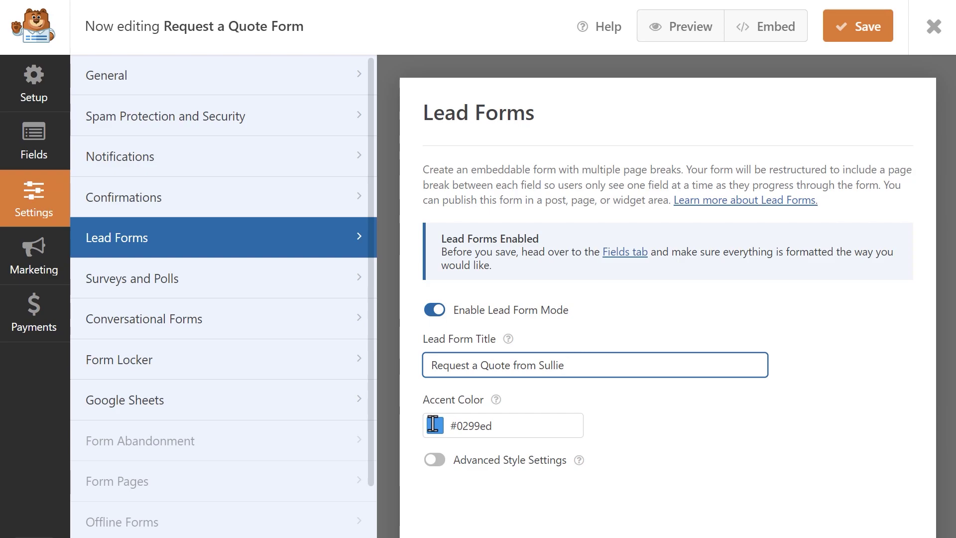
left_click(521, 427)
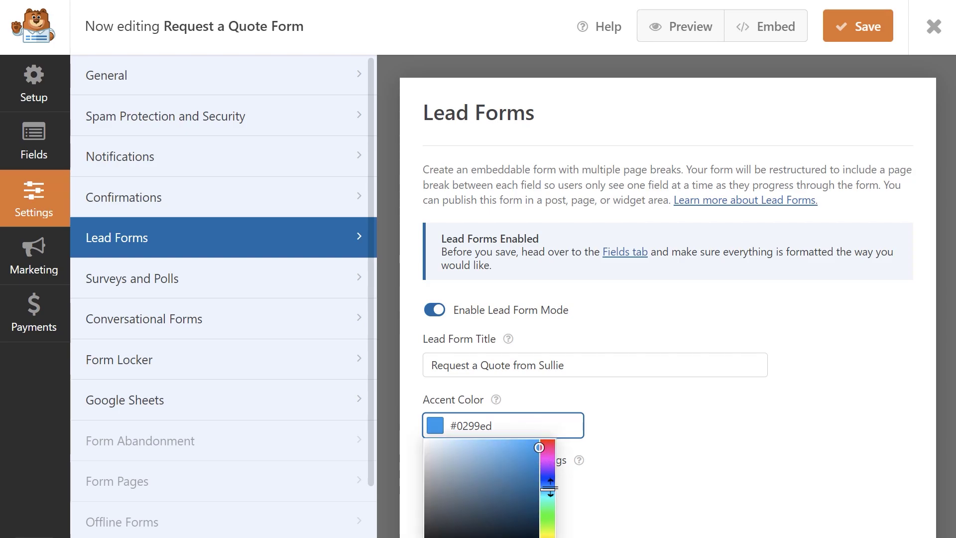
left_click_drag(548, 493, 554, 507)
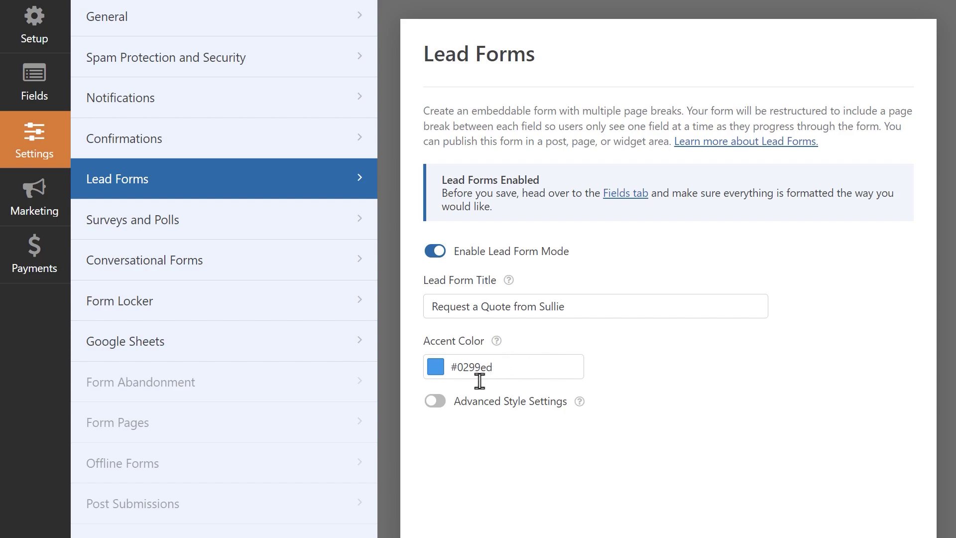
- Turn on Advanced Style Settings, checking the border and text colour pickers but keeping defaults
left_click(435, 400)
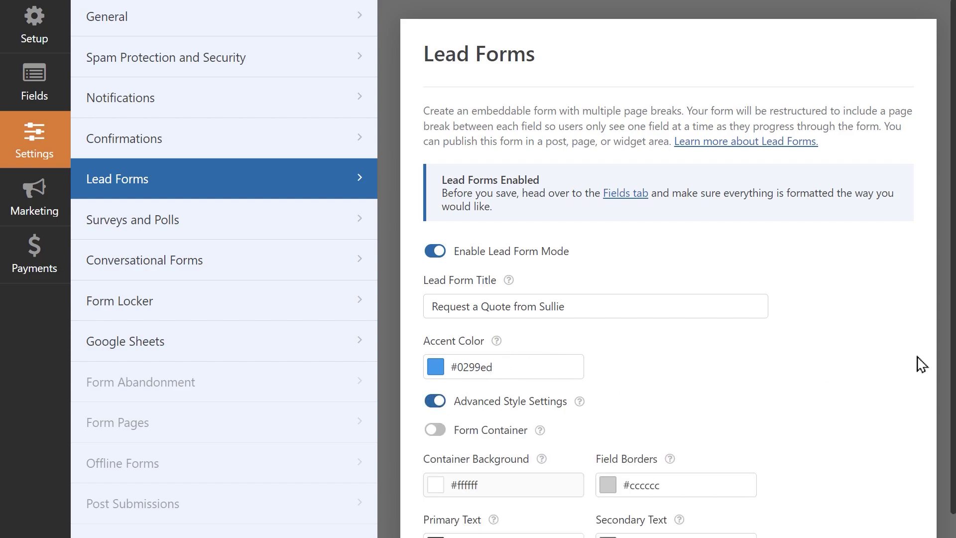
scroll(952, 360, "down", 4)
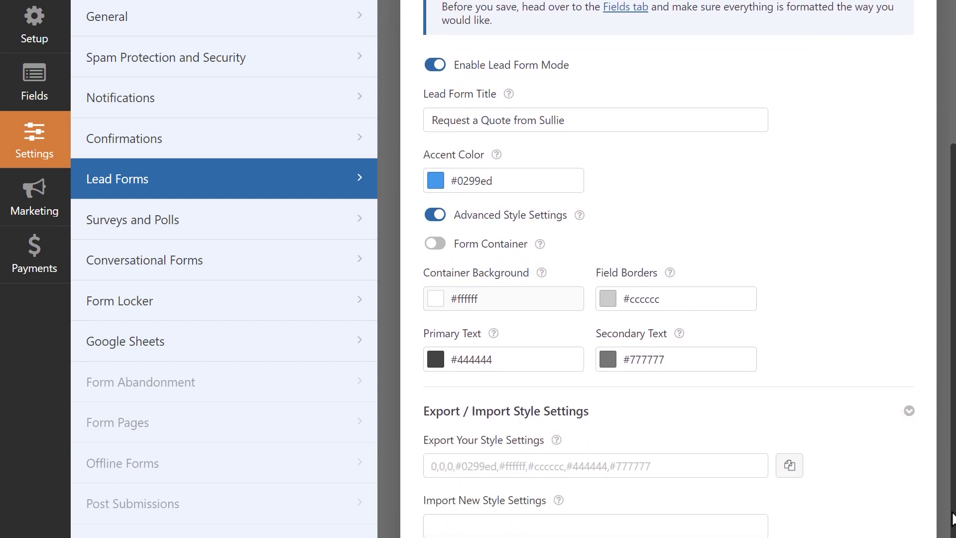
left_click(737, 295)
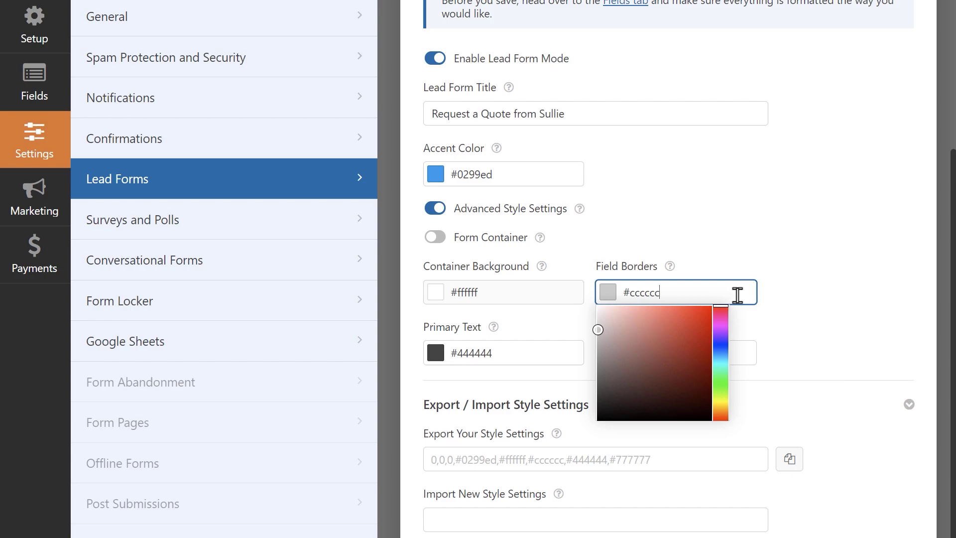
left_click(720, 246)
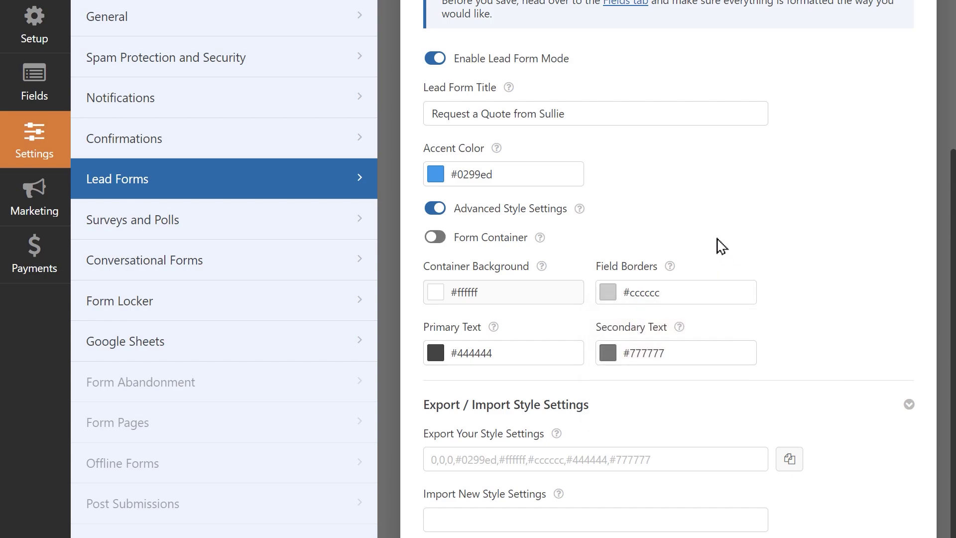
left_click(534, 351)
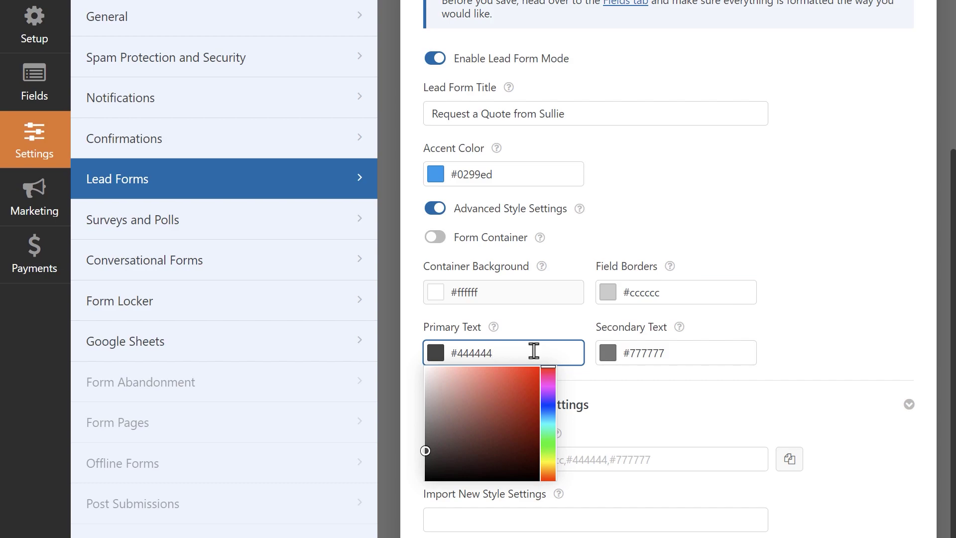
left_click(737, 352)
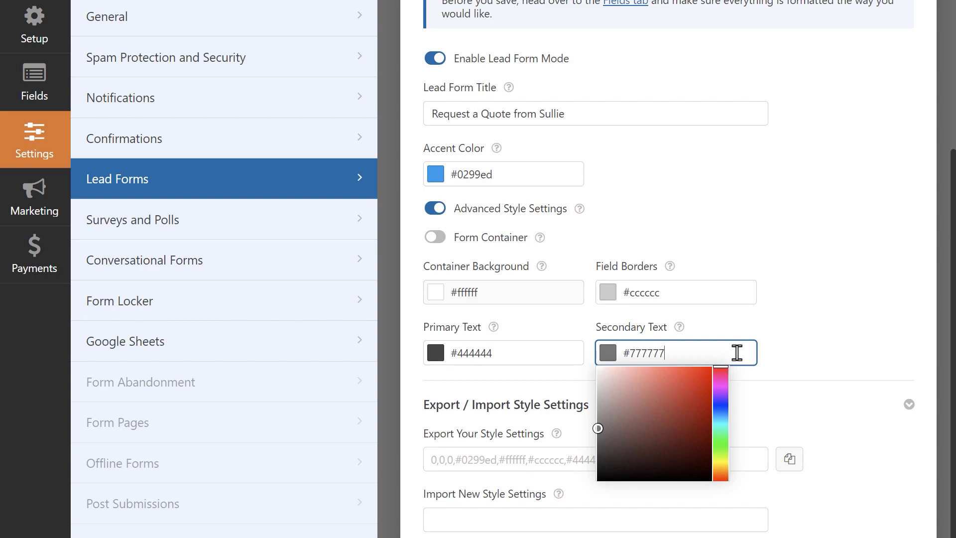
left_click(789, 306)
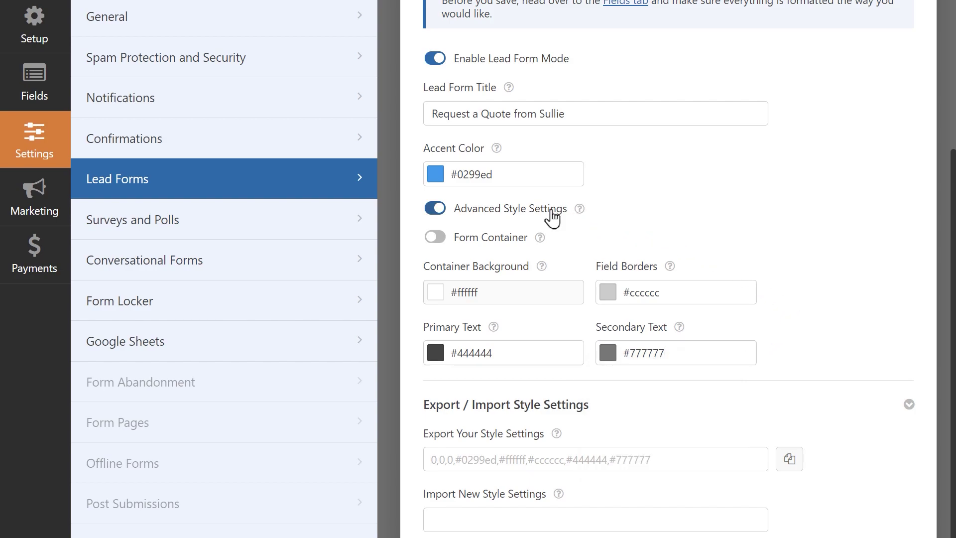
- Enable the Form Container with default background, plus Drop Shadow and Rounded Corners
left_click(432, 238)
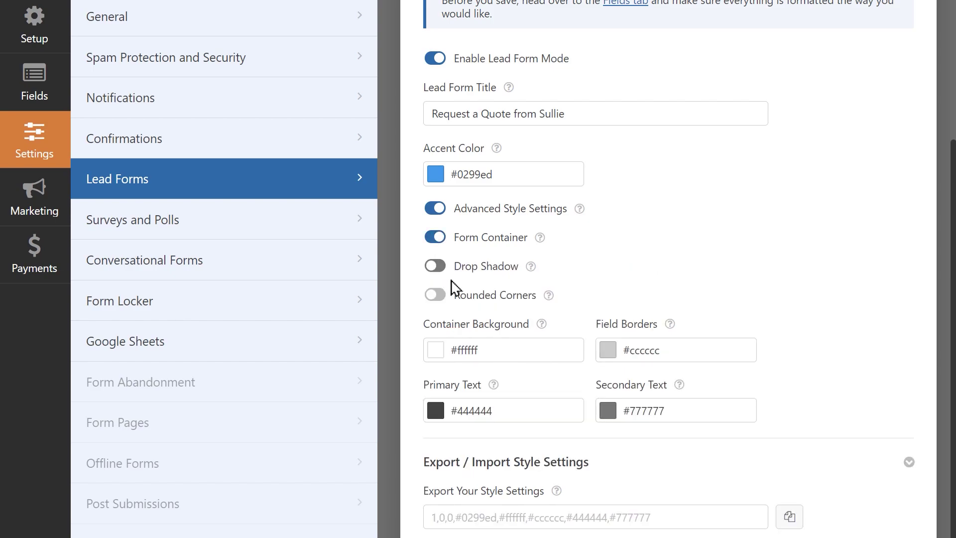
left_click(514, 348)
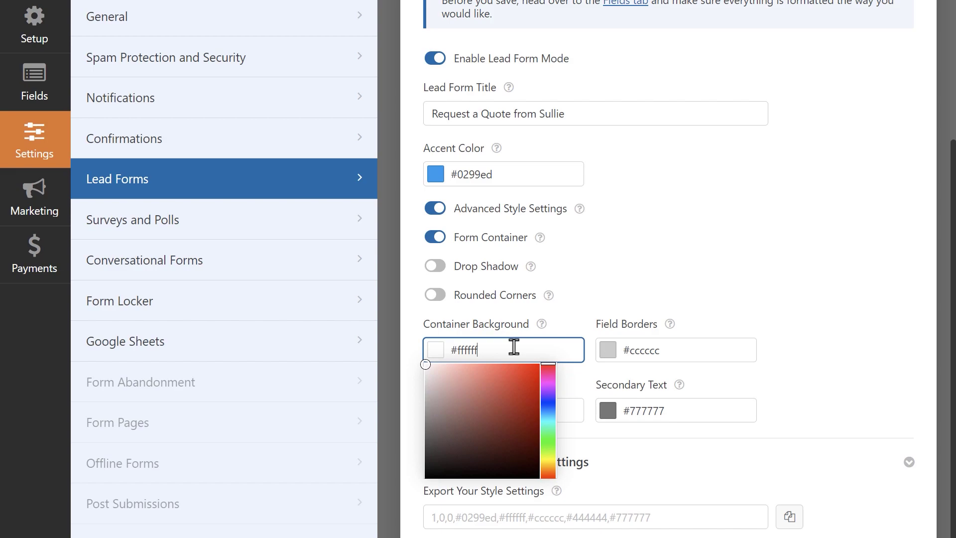
left_click(409, 280)
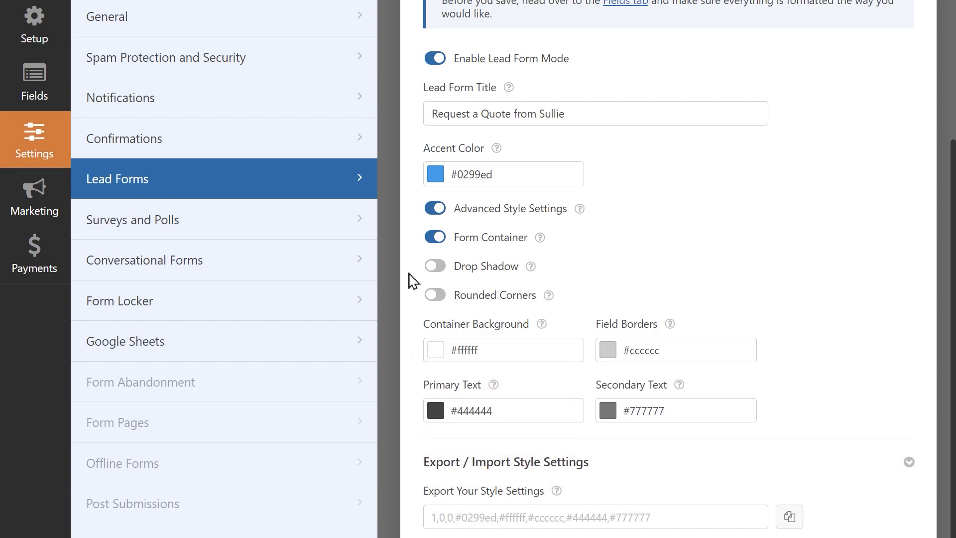
left_click(431, 267)
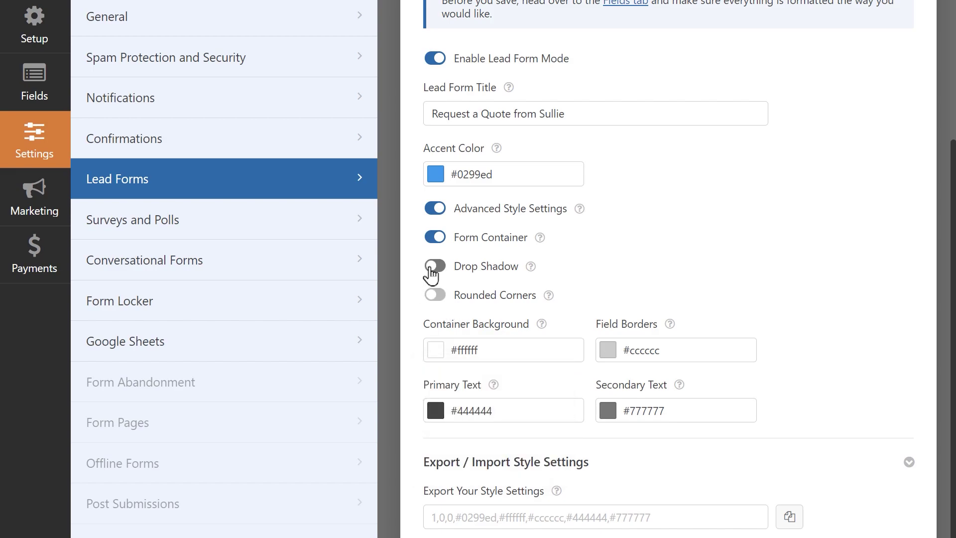
left_click(433, 296)
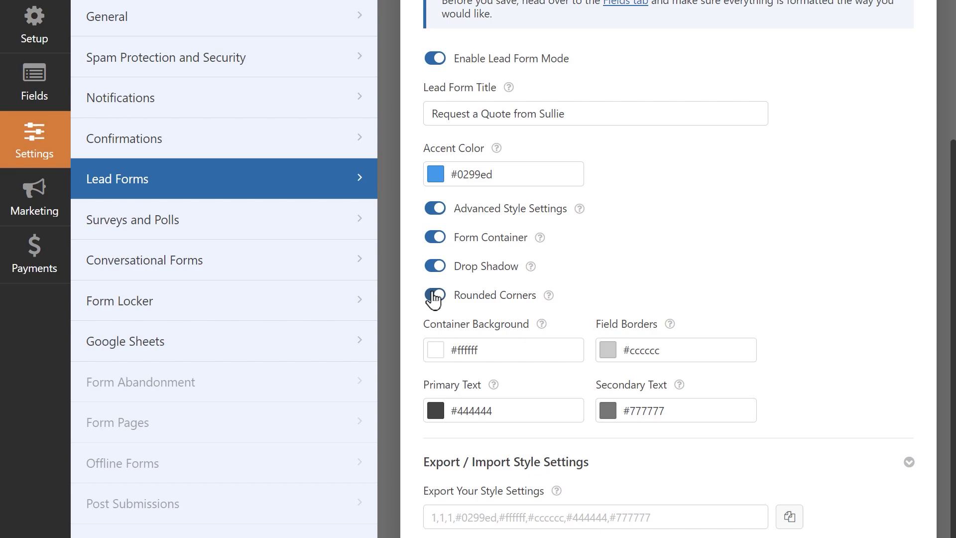
- Import style settings for #0f57fb accents, #f8f8f8 background and black text, then save the form
scroll(828, 259, "down", 3)
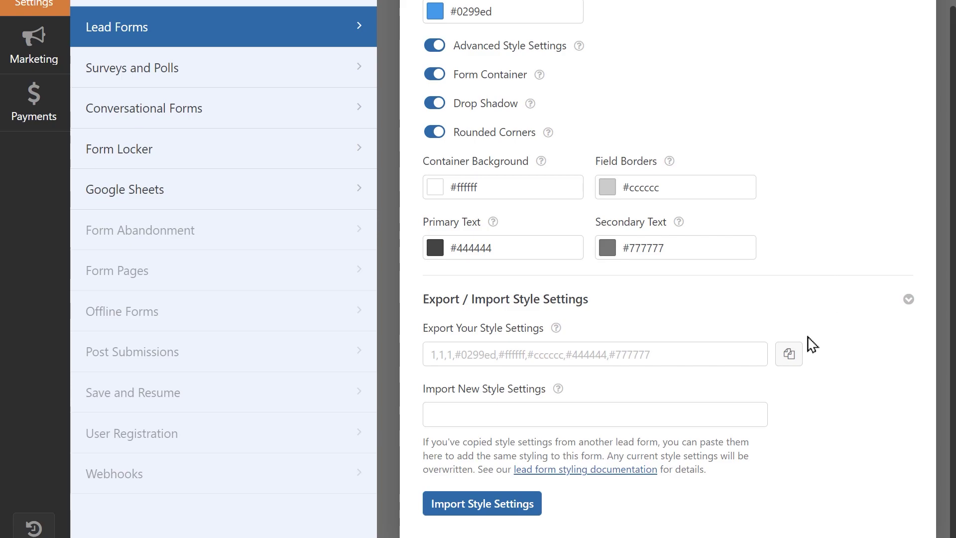
left_click(791, 353)
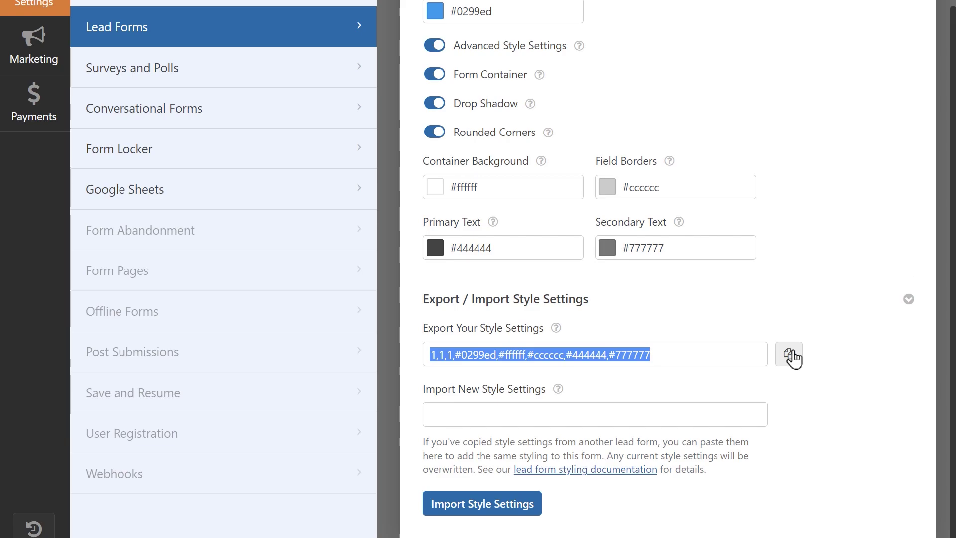
left_click(733, 410)
left_click(540, 505)
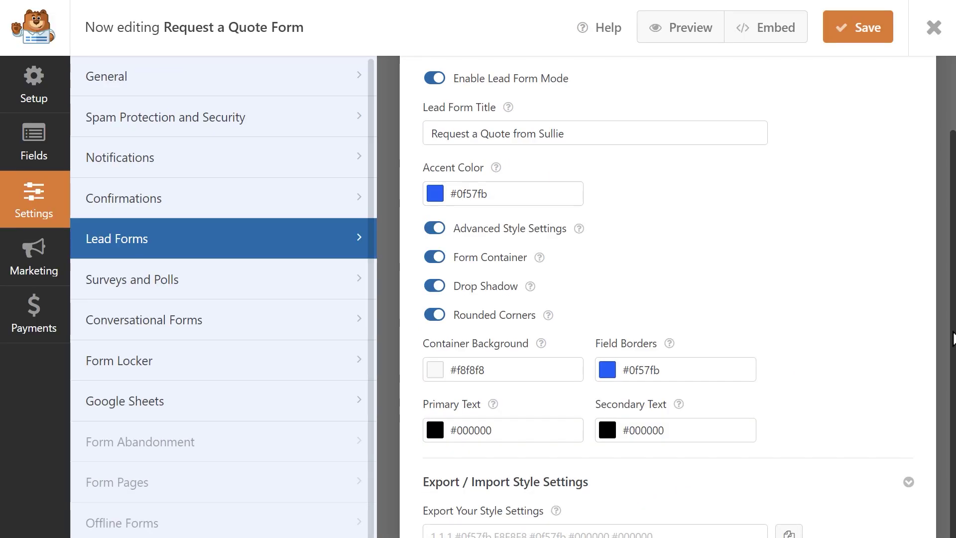
scroll(952, 314, "up", 2)
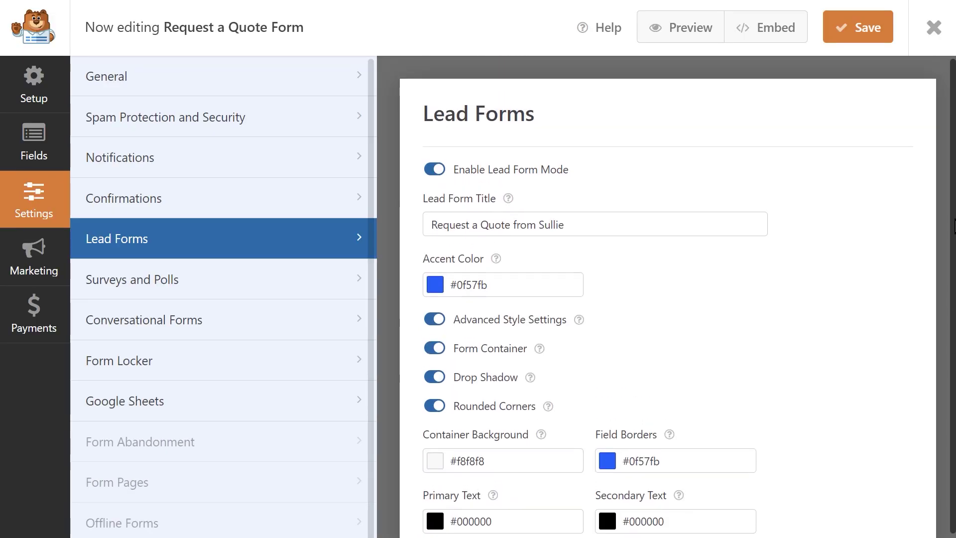
left_click(826, 39)
- Embed the lead form in the existing Contact page and update the page
left_click(745, 37)
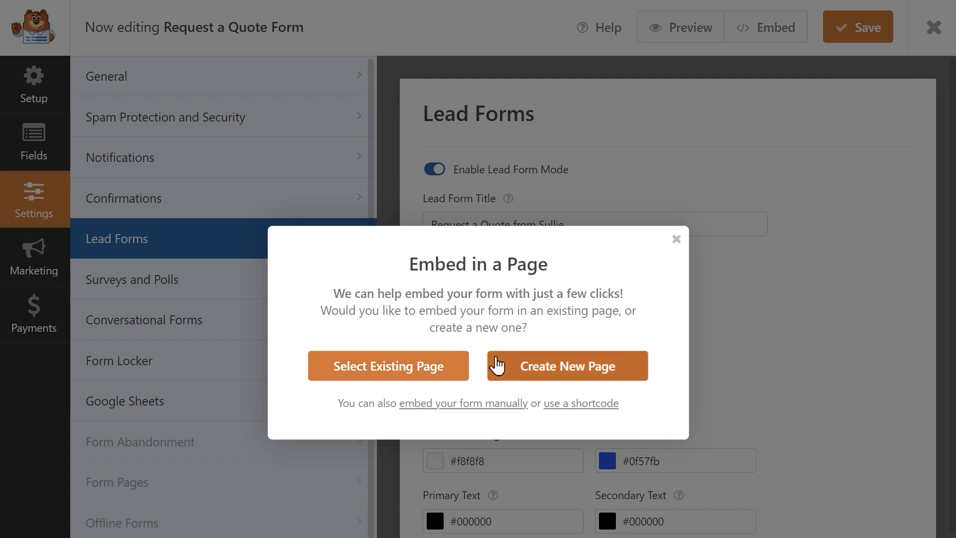
left_click(455, 364)
left_click(454, 363)
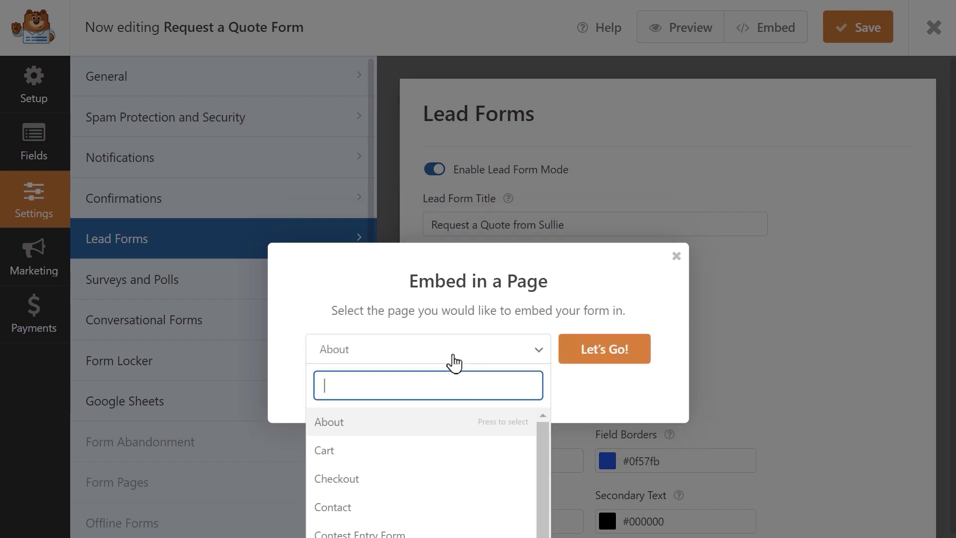
left_click(346, 508)
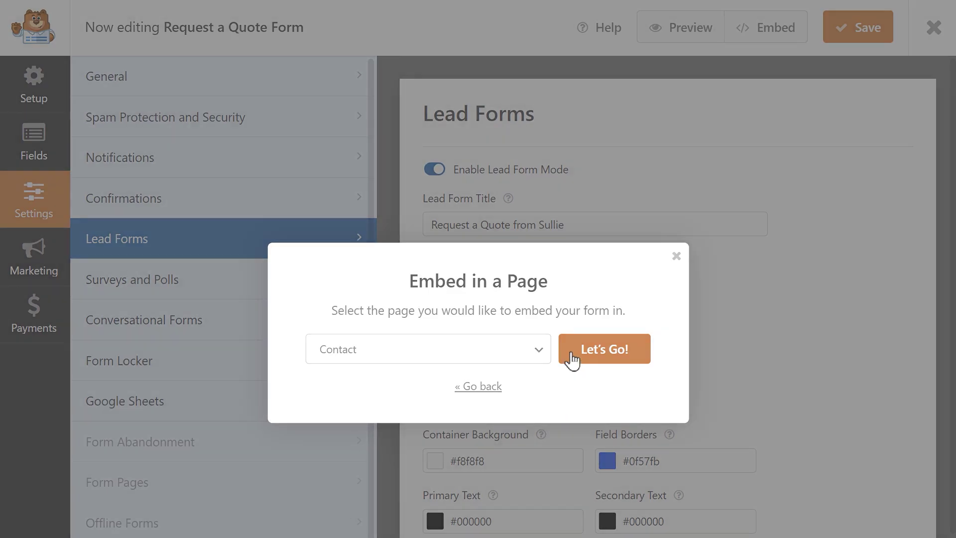
left_click(572, 359)
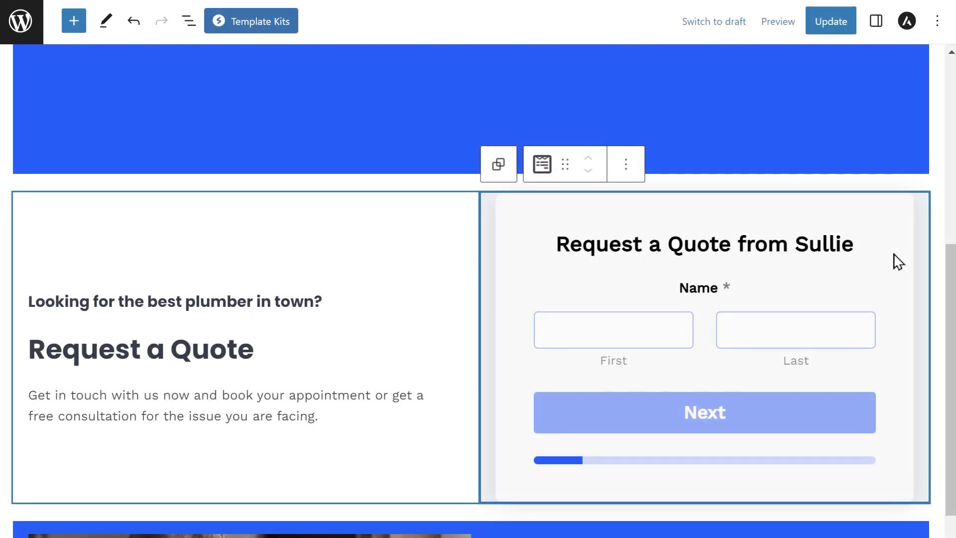
left_click(817, 29)
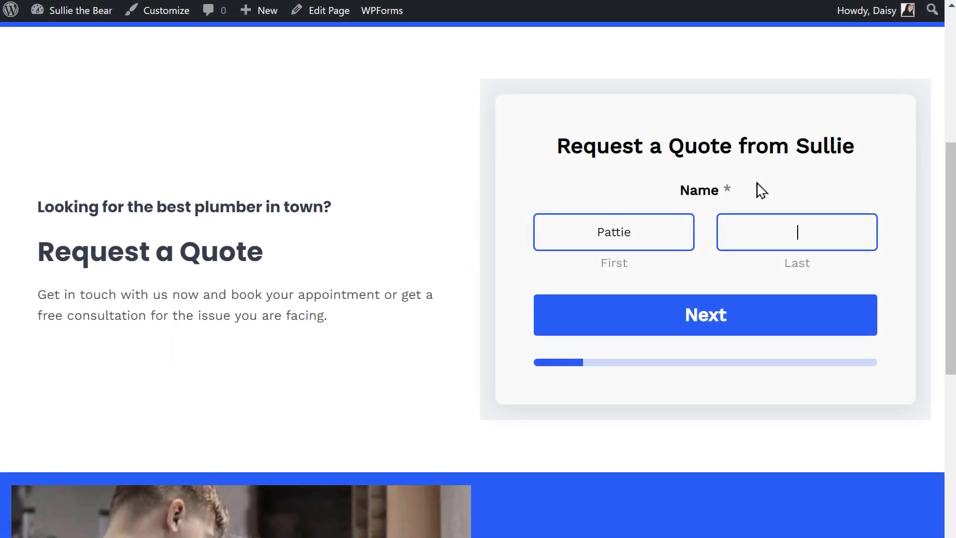
- Test the live form: enter a last name, business 'WP Mail SMTP', then start typing an email address
type("Pidgeon")
left_click(780, 319)
type("WP Mail SMTP")
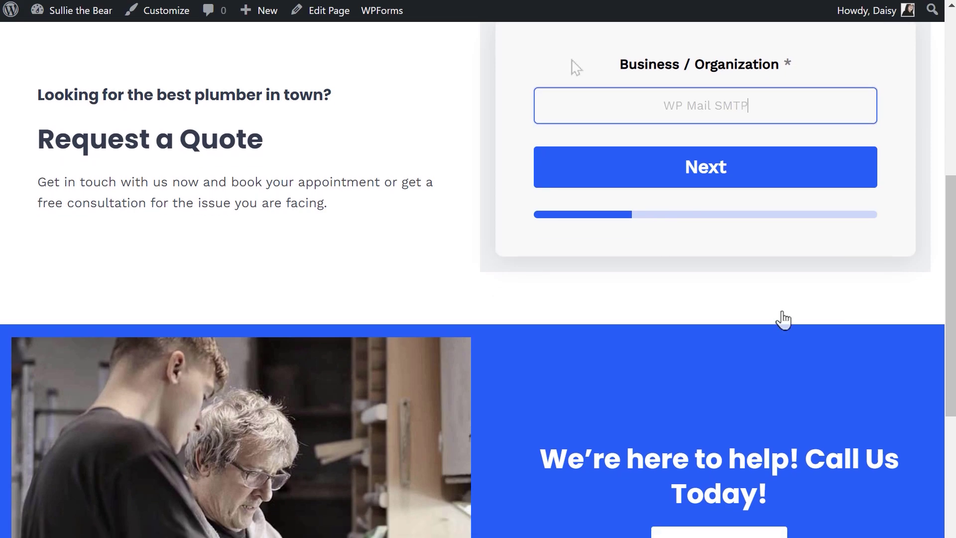
left_click(554, 171)
left_click(575, 110)
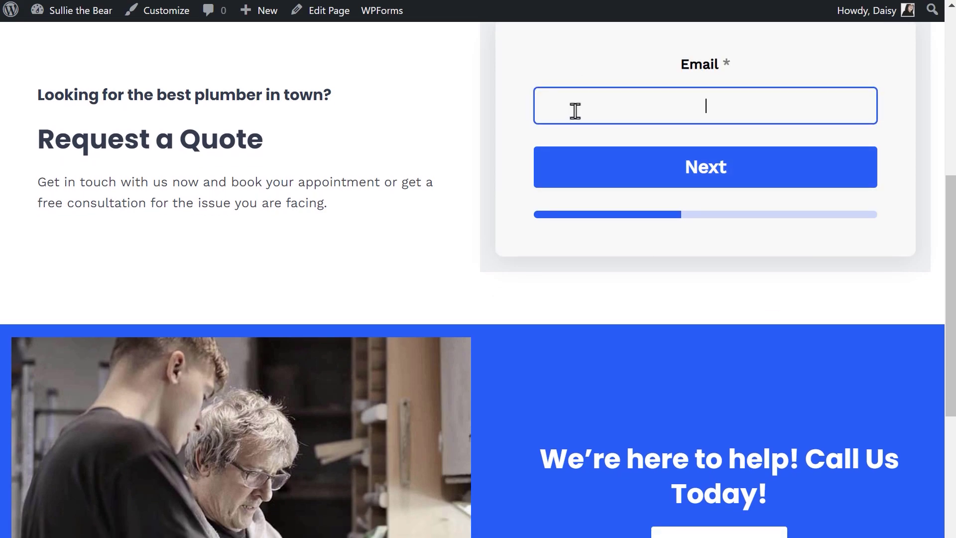
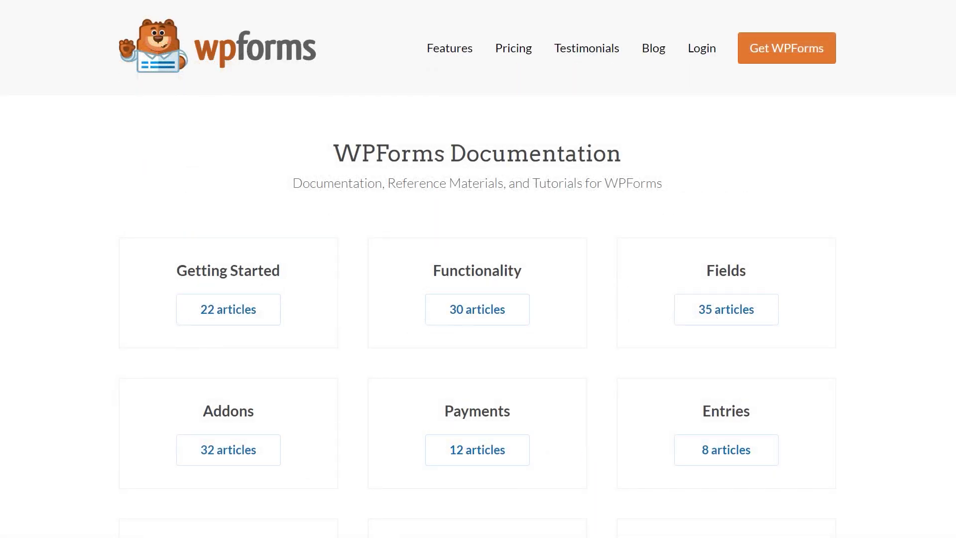
- Scroll down the WPForms Documentation page to browse its article categories
scroll(478, 269, "down", 3)
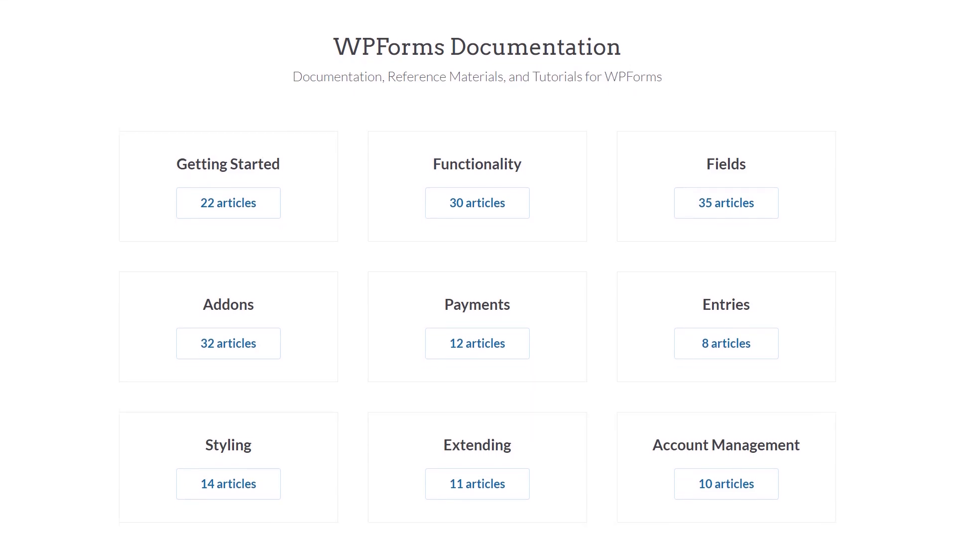
scroll(478, 269, "down", 2)
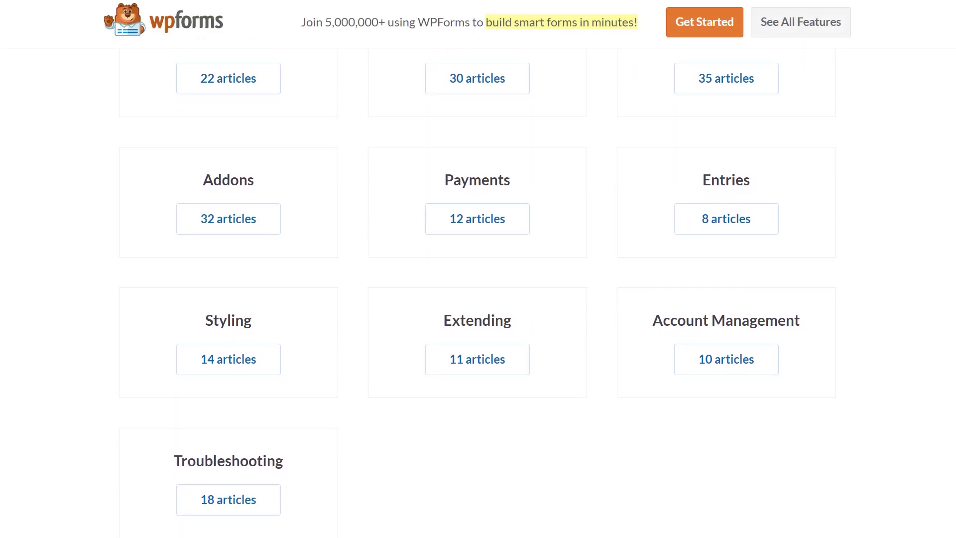